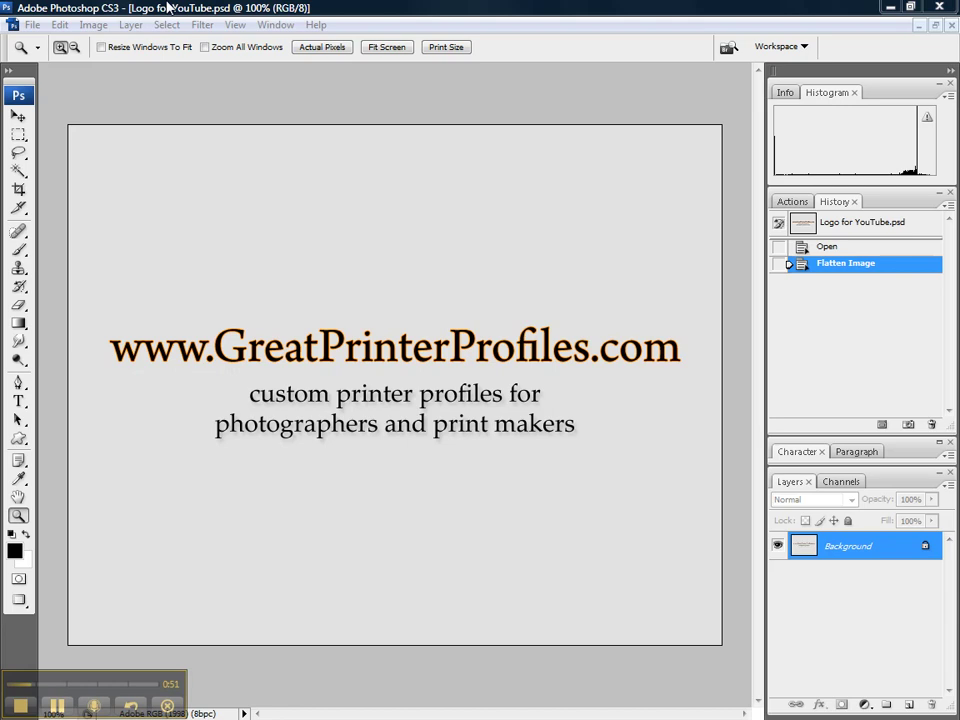
# - Open the recent Step-51-gray.tif and leave it as is, without colour management
pyautogui.click(33, 24)
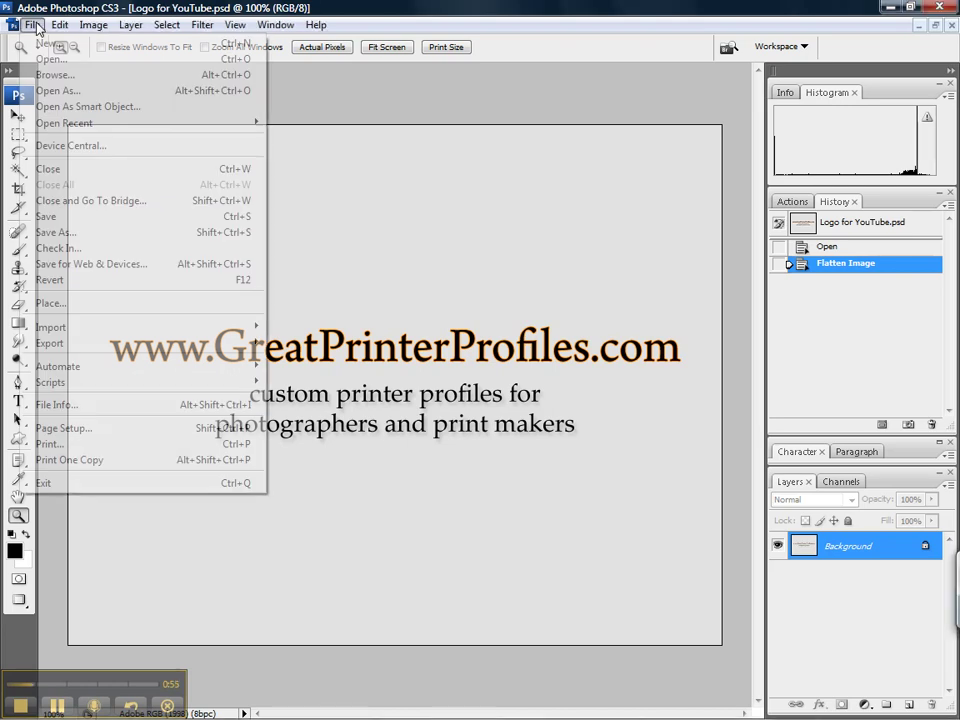
pyautogui.moveTo(90, 123)
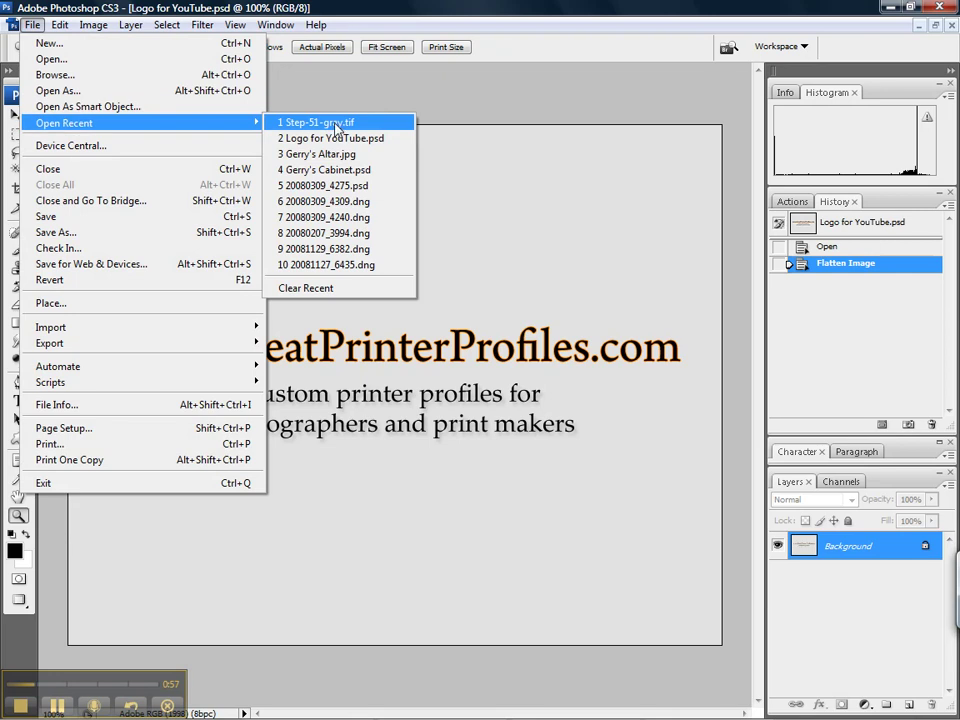
pyautogui.click(340, 124)
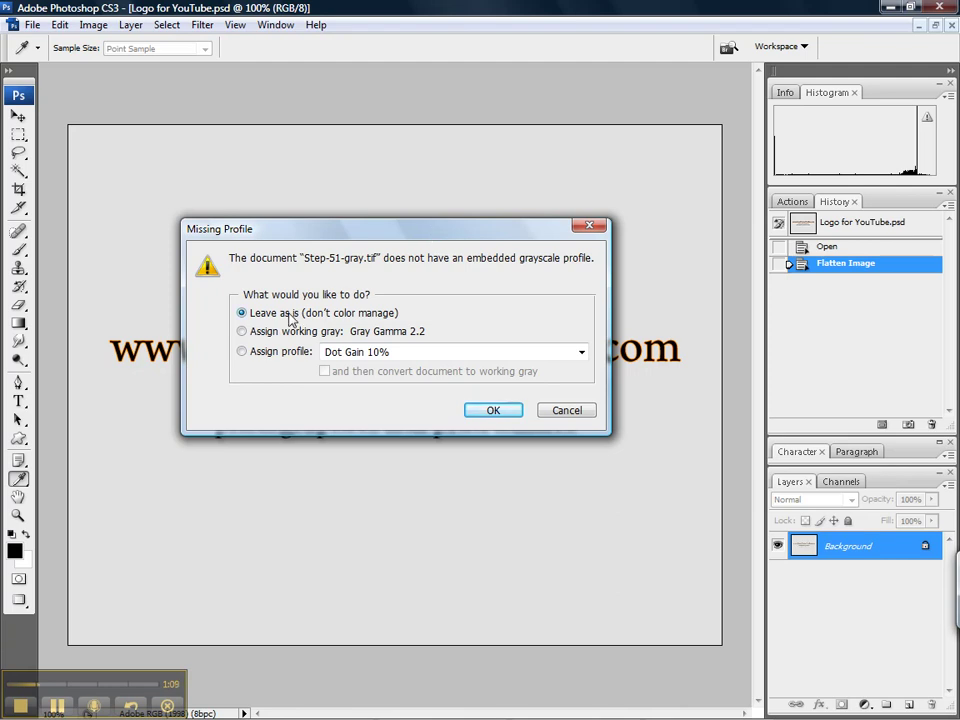
pyautogui.click(504, 412)
pyautogui.press('z')
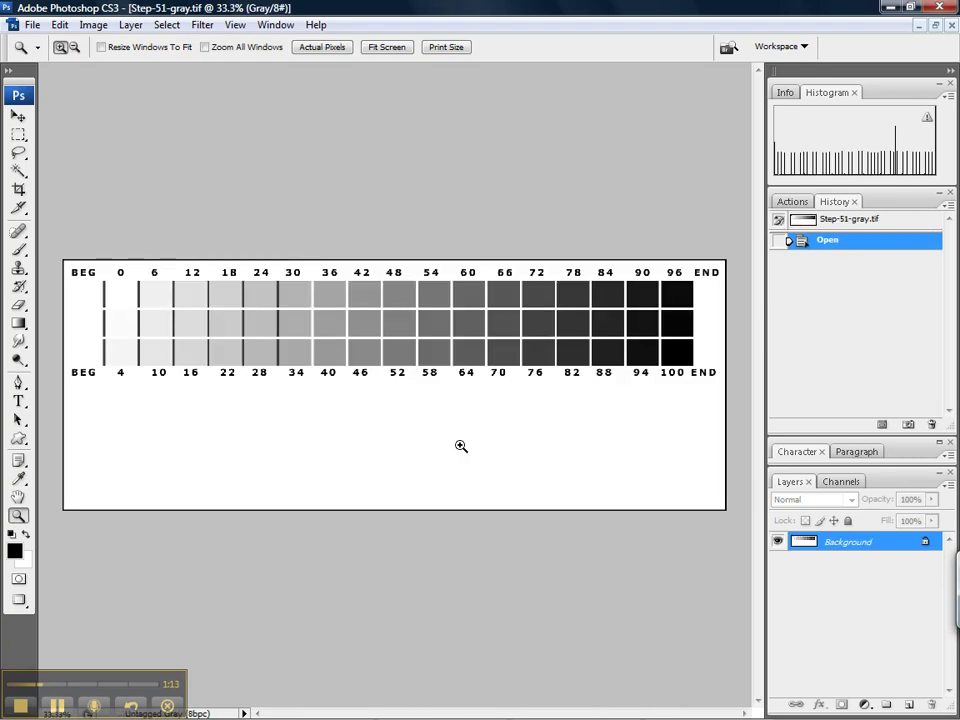
# - In the Print dialog, select EPSON Stylus Pro 7880 as the printer
pyautogui.click(32, 25)
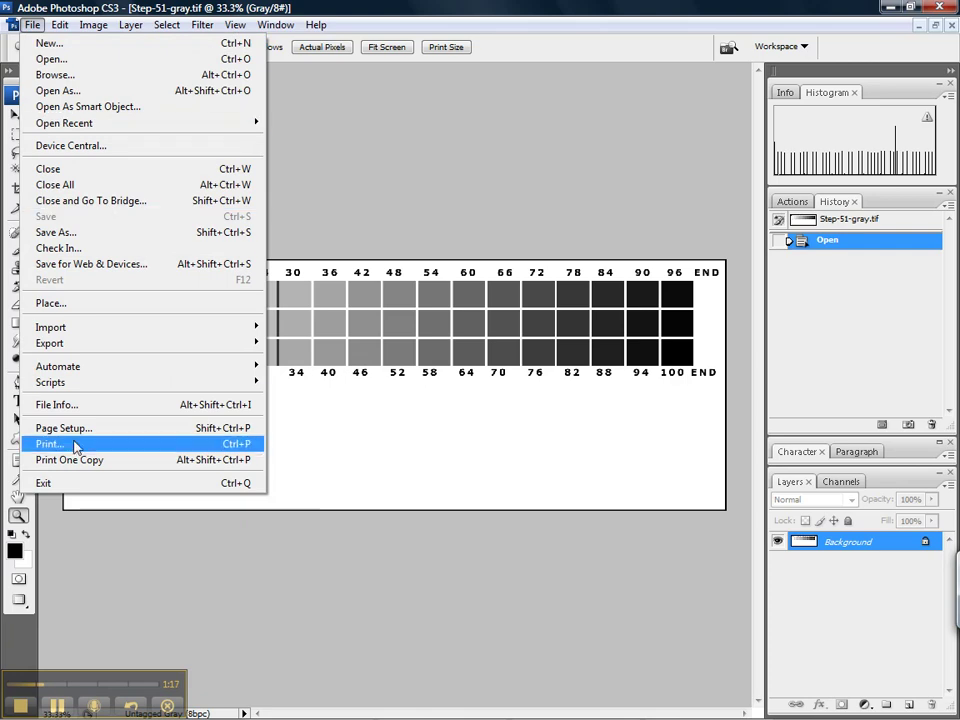
pyautogui.click(250, 444)
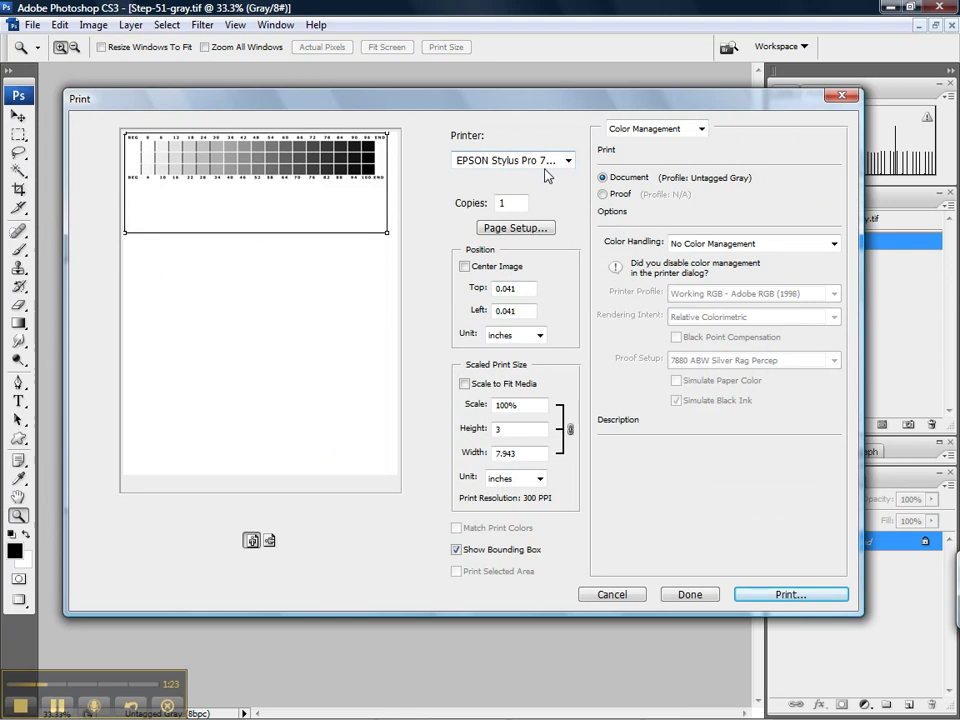
pyautogui.click(558, 162)
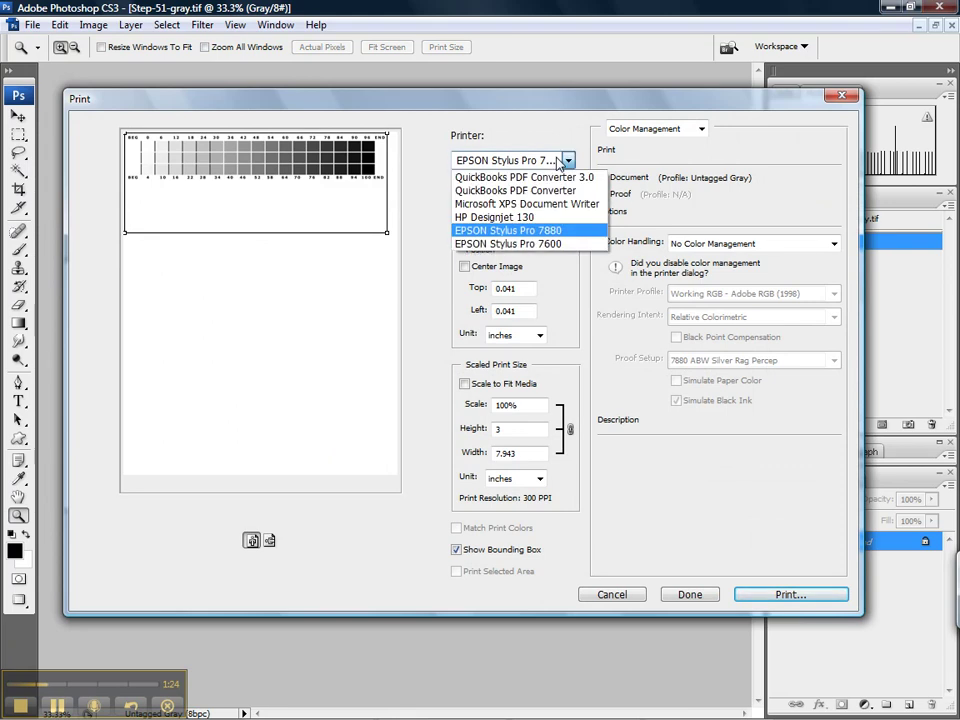
pyautogui.click(570, 237)
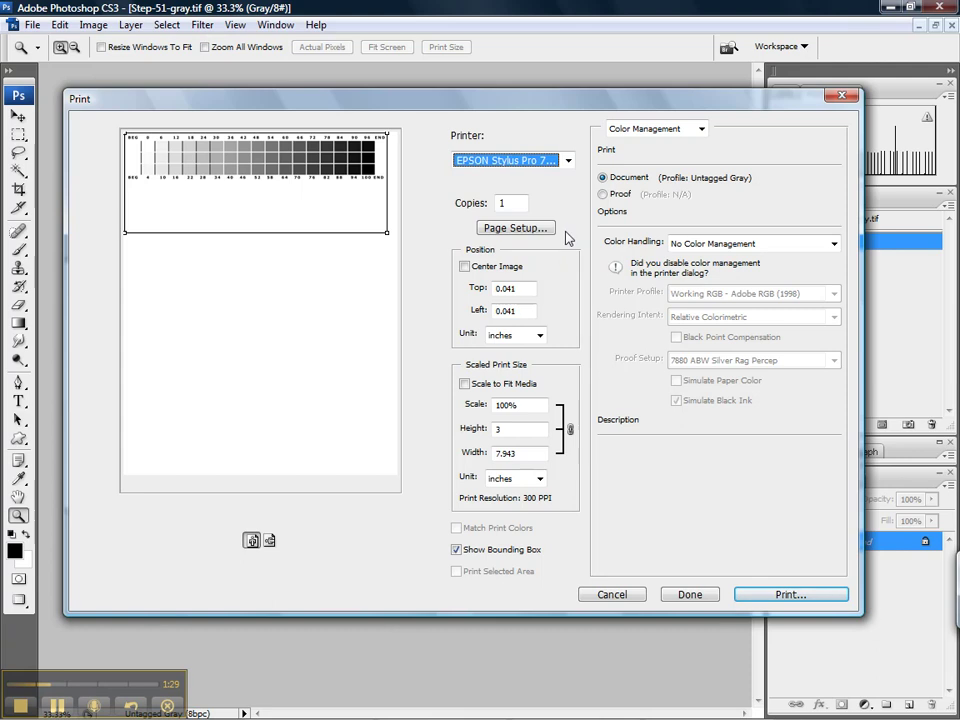
pyautogui.click(543, 230)
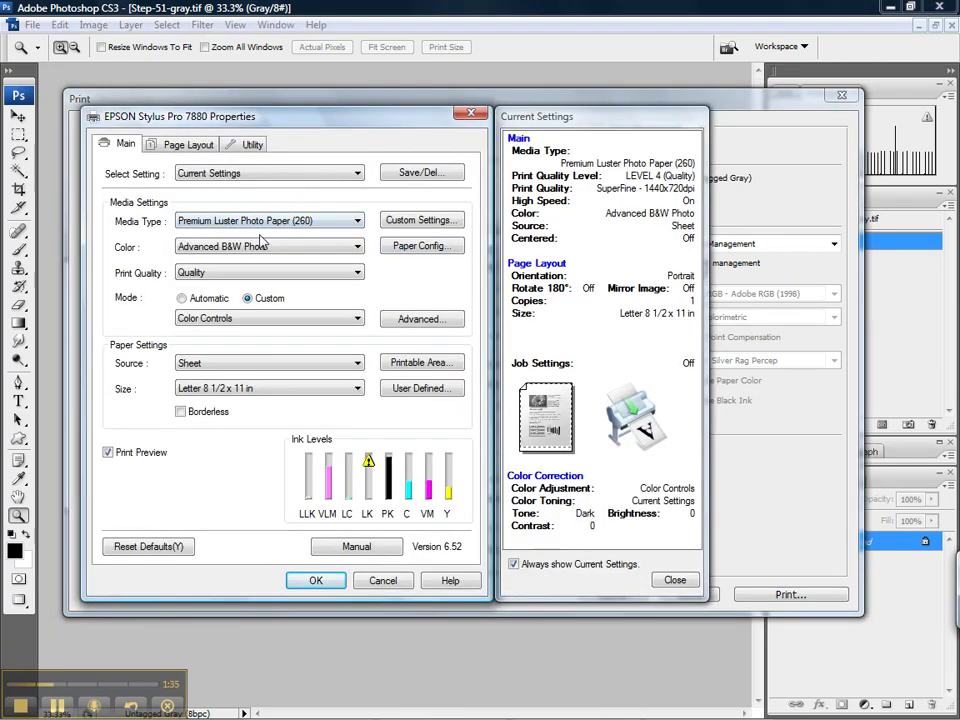
# - Keep Premium Luster Photo Paper (260) as the media type in the Epson 7880 properties
pyautogui.click(185, 226)
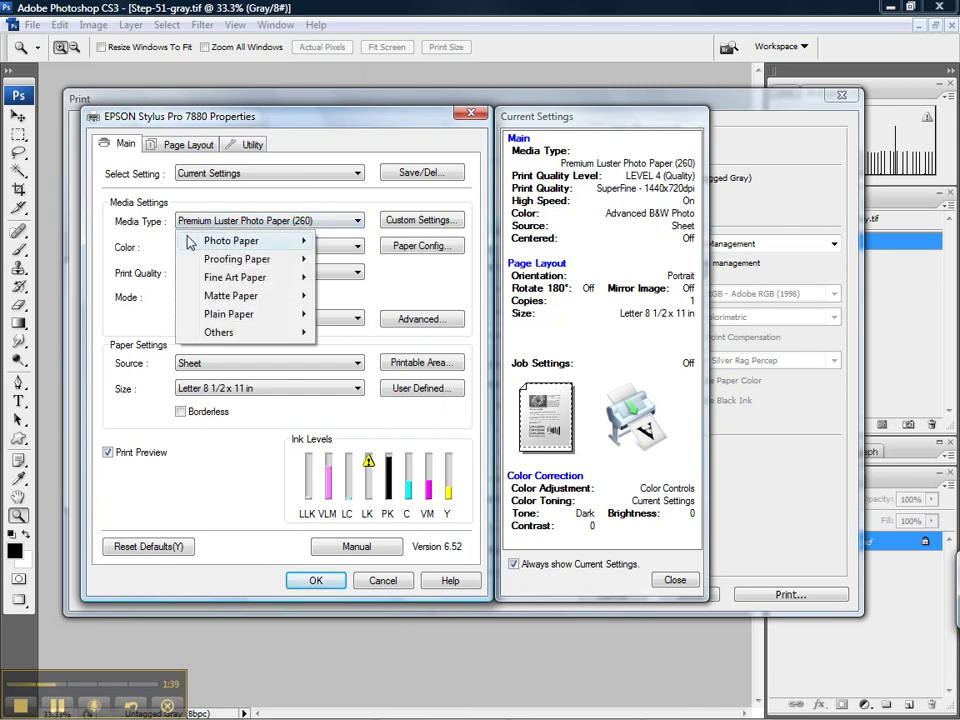
pyautogui.moveTo(190, 243)
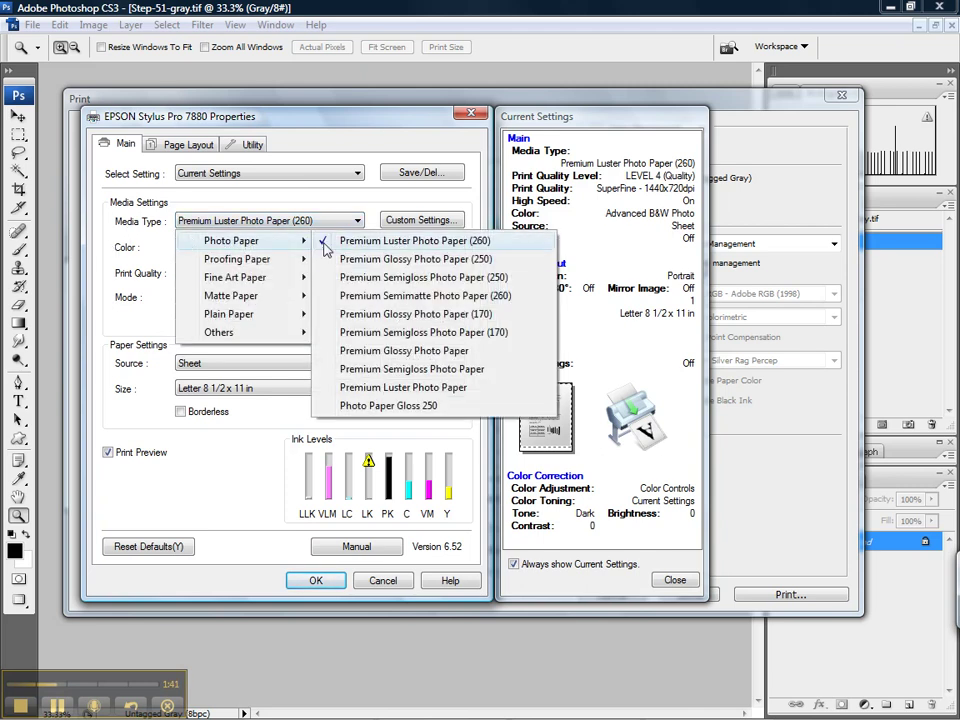
pyautogui.moveTo(297, 262)
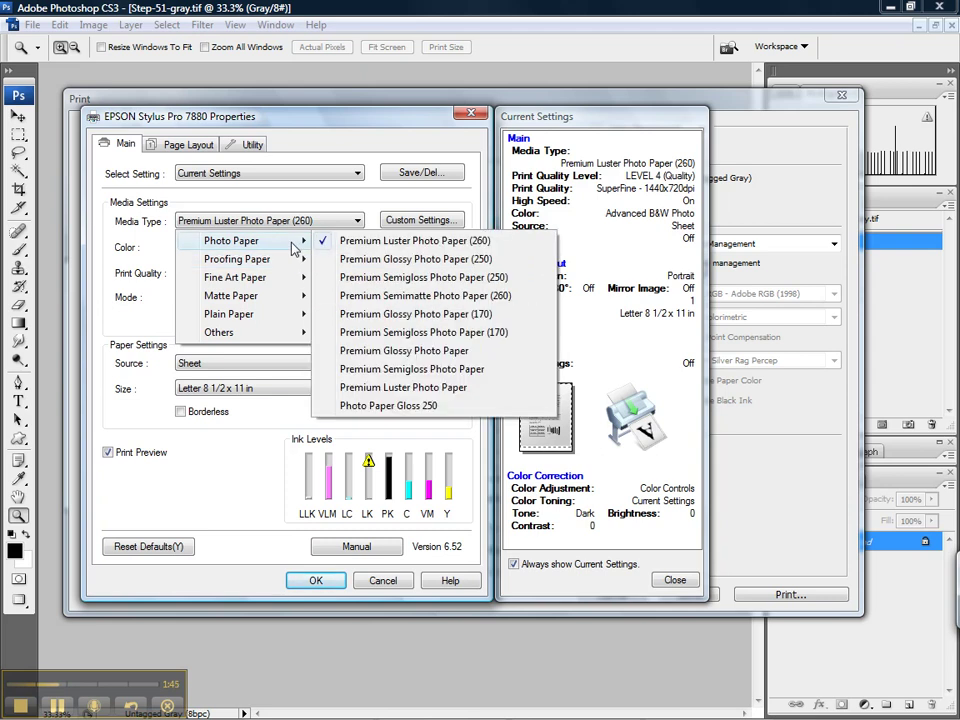
pyautogui.click(295, 222)
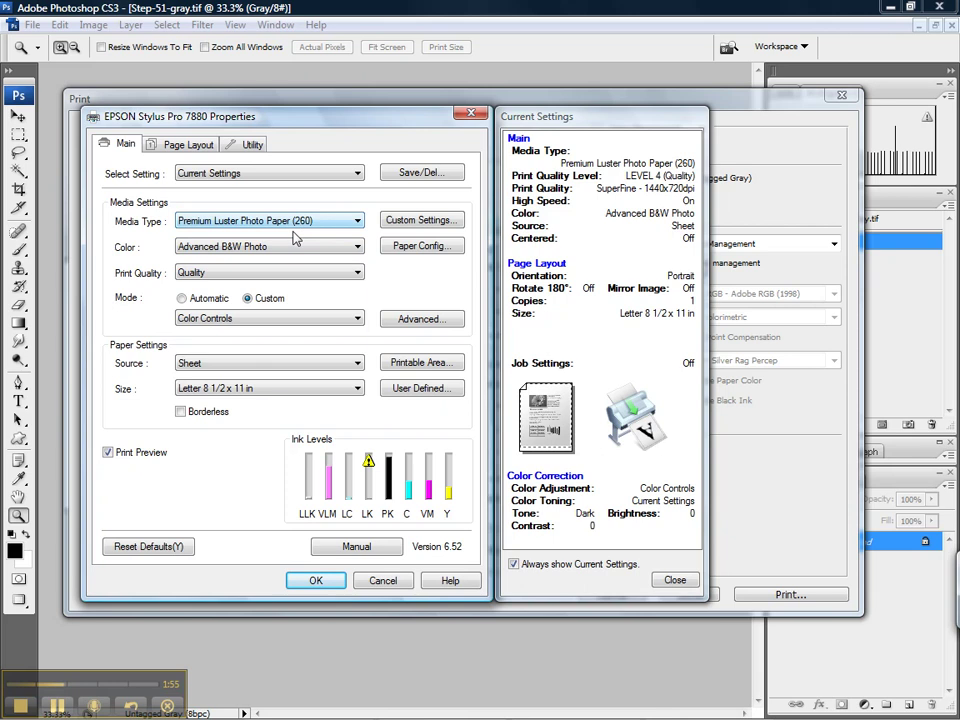
pyautogui.click(294, 250)
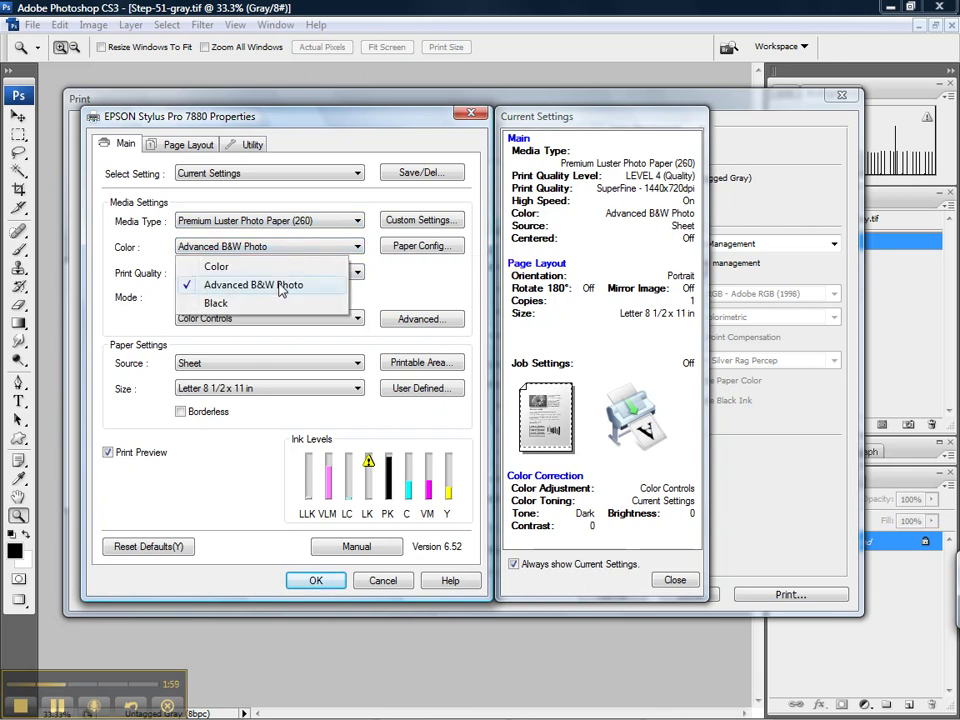
pyautogui.click(281, 289)
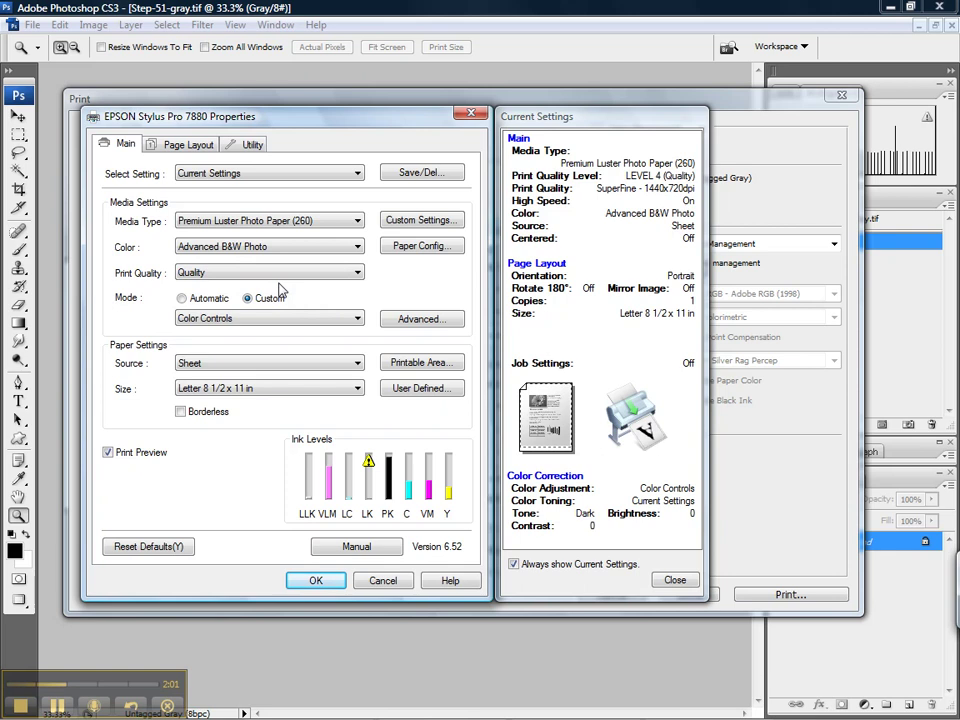
pyautogui.click(280, 281)
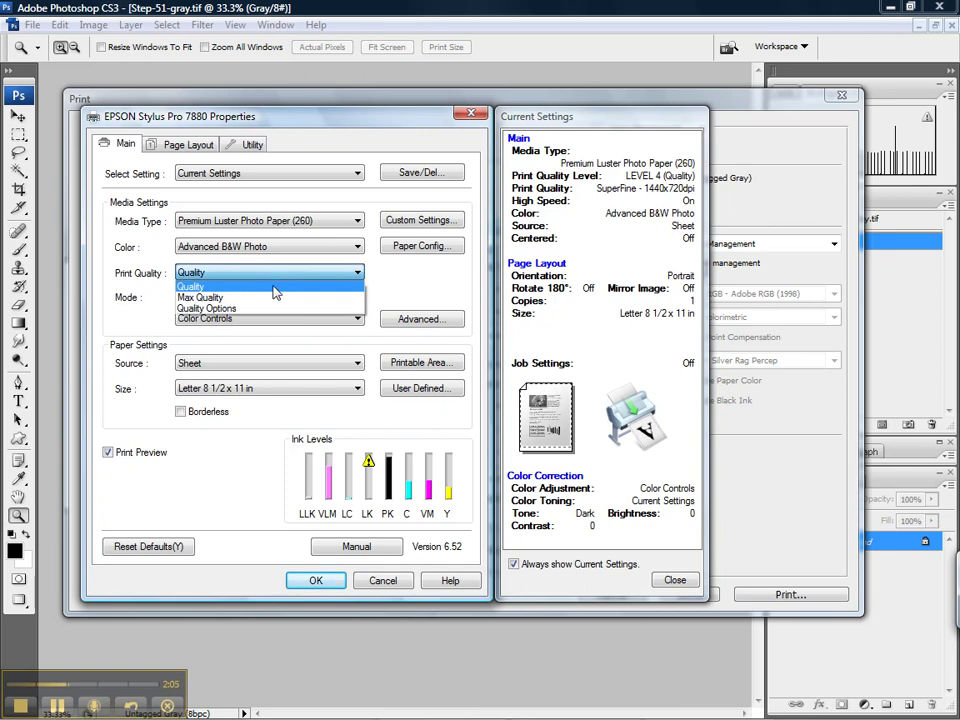
pyautogui.click(274, 288)
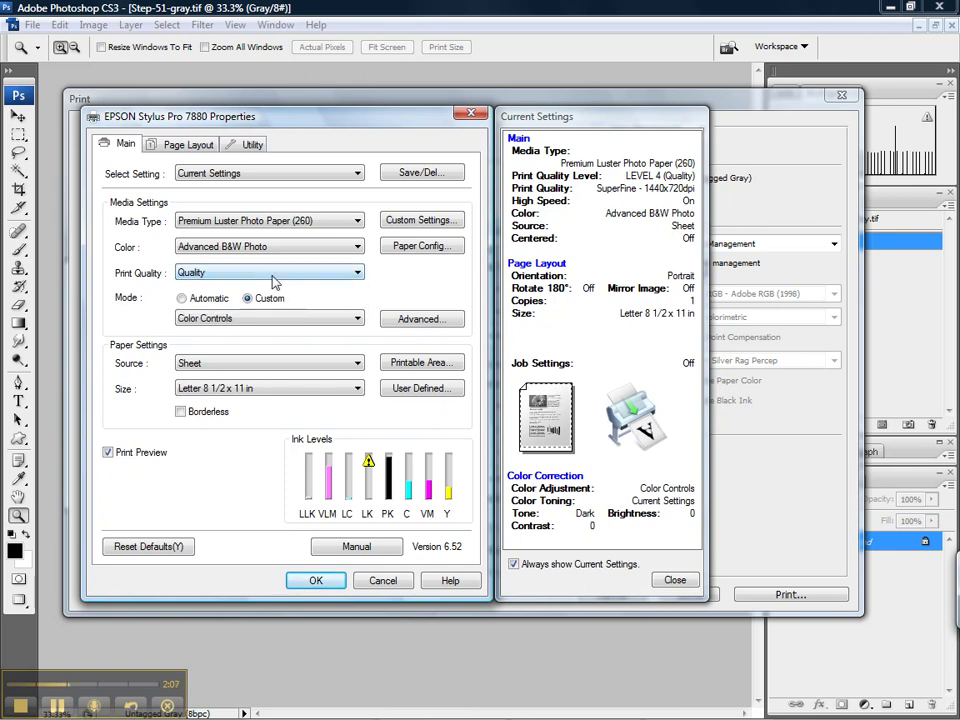
pyautogui.click(275, 282)
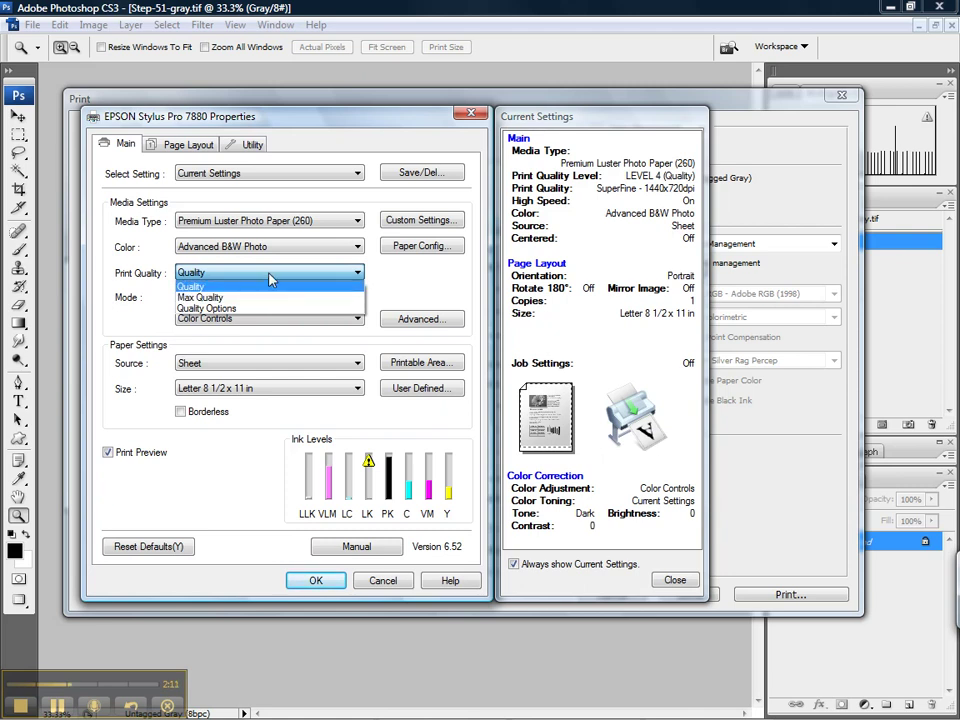
pyautogui.click(270, 281)
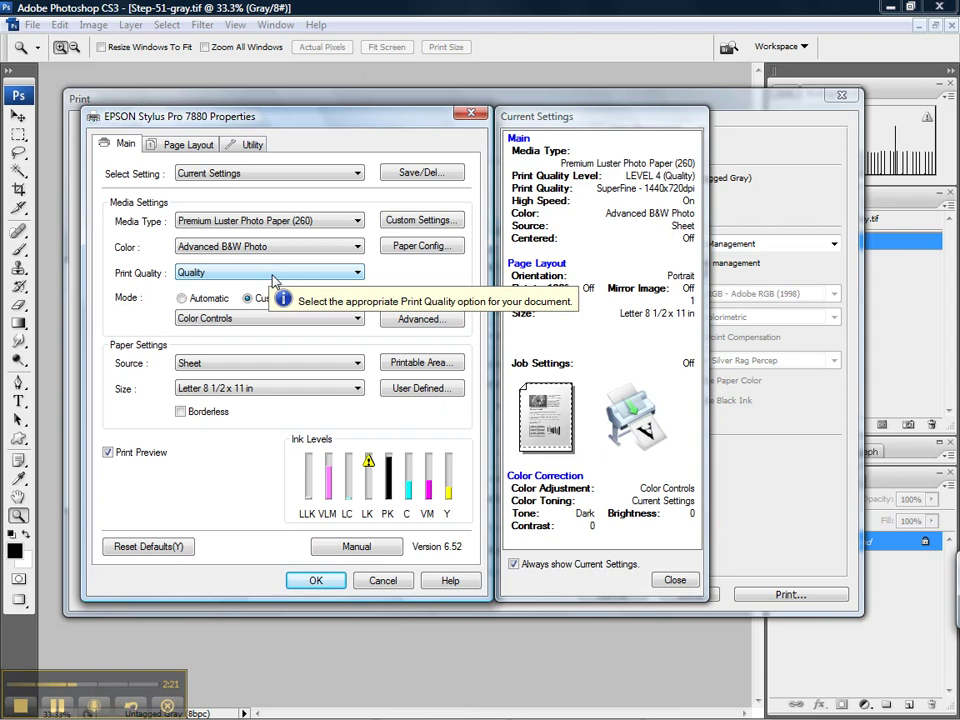
pyautogui.click(264, 276)
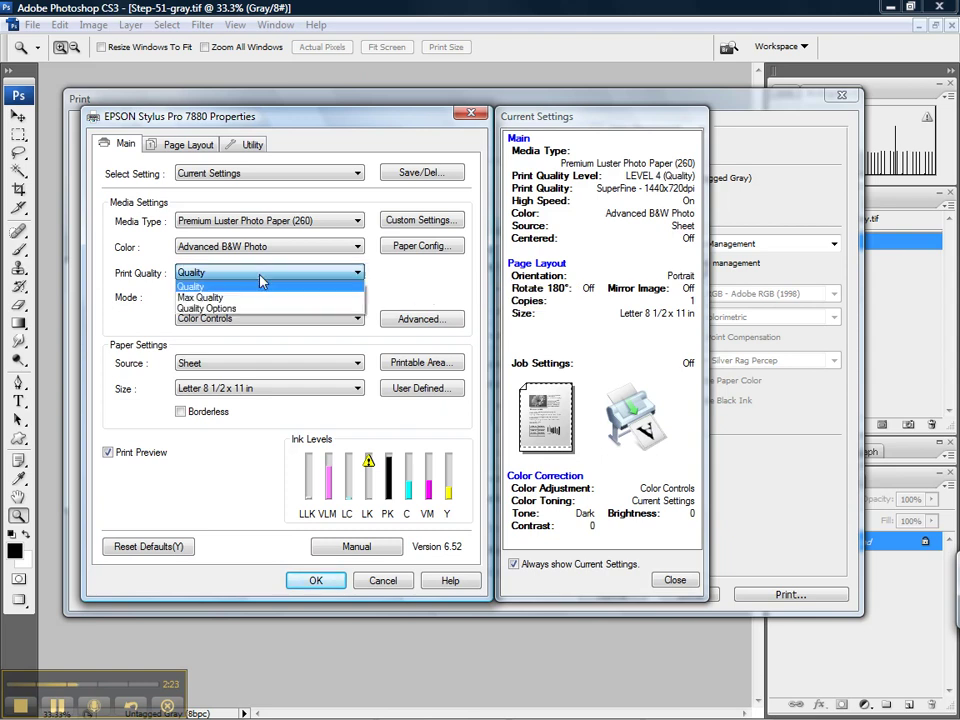
pyautogui.click(264, 286)
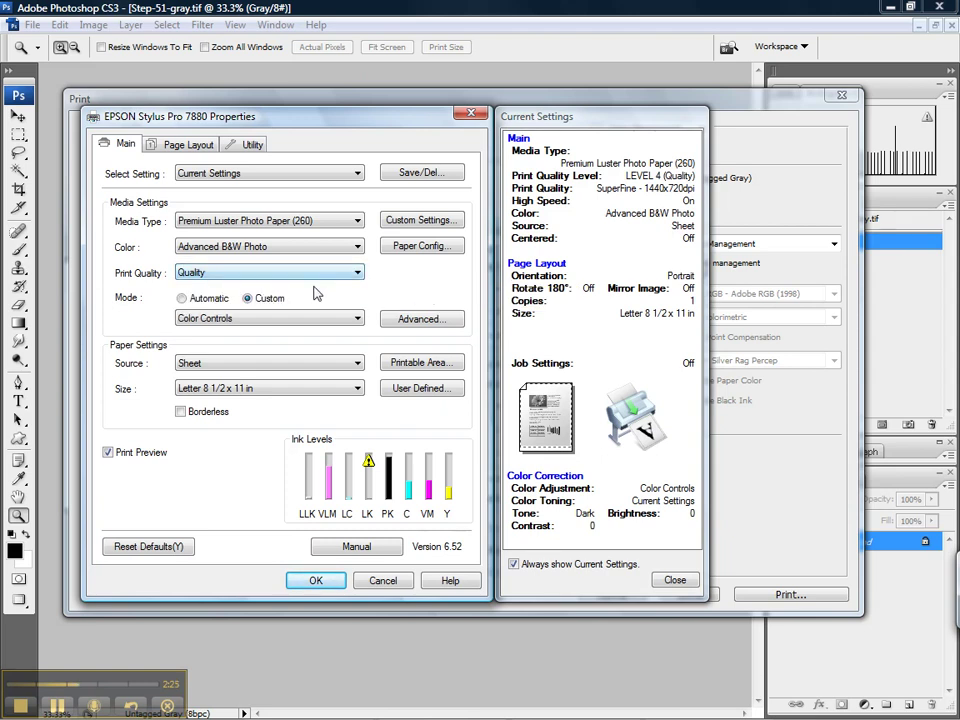
pyautogui.click(250, 318)
pyautogui.click(250, 331)
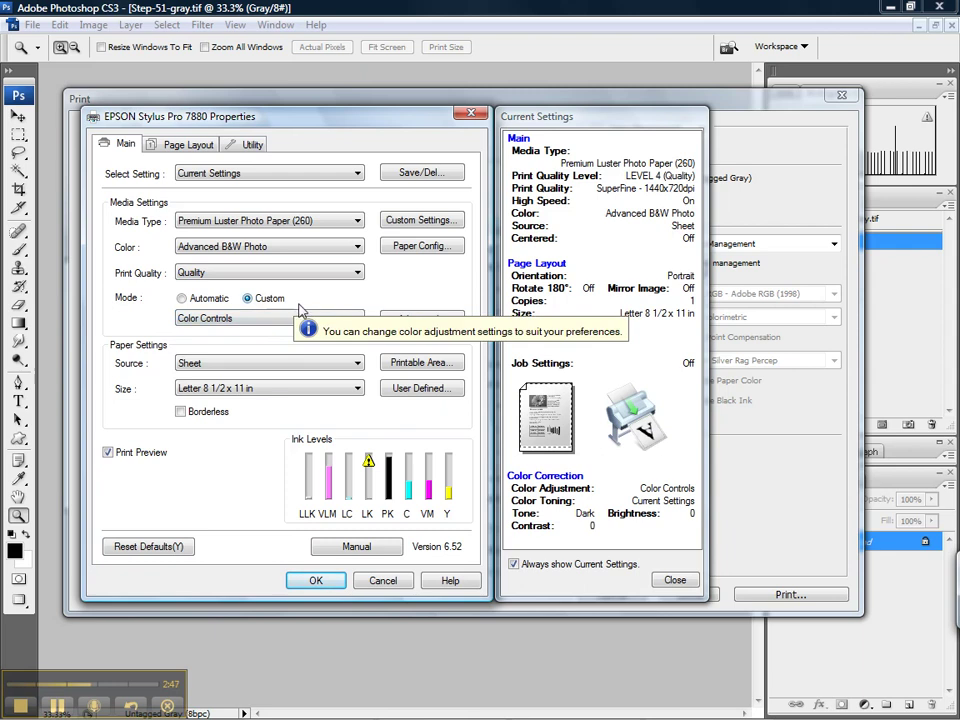
pyautogui.click(398, 176)
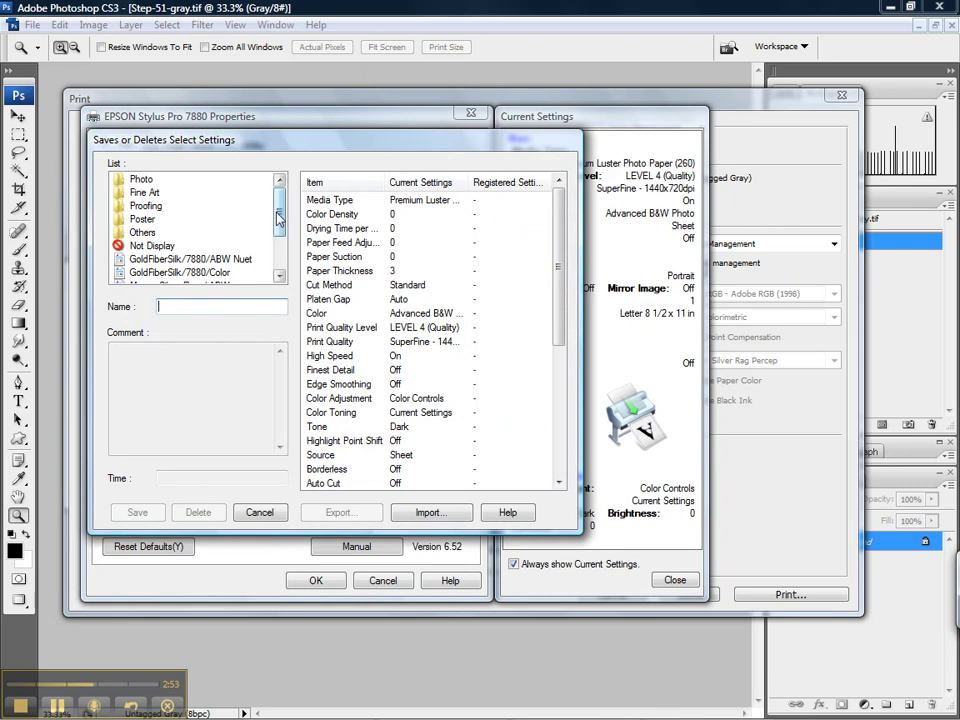
# - Save the Epson driver settings as custom setting 'gdfdfdf' and accept the driver properties
pyautogui.scroll(-2, 278, 237)
pyautogui.scroll(-1, 278, 237)
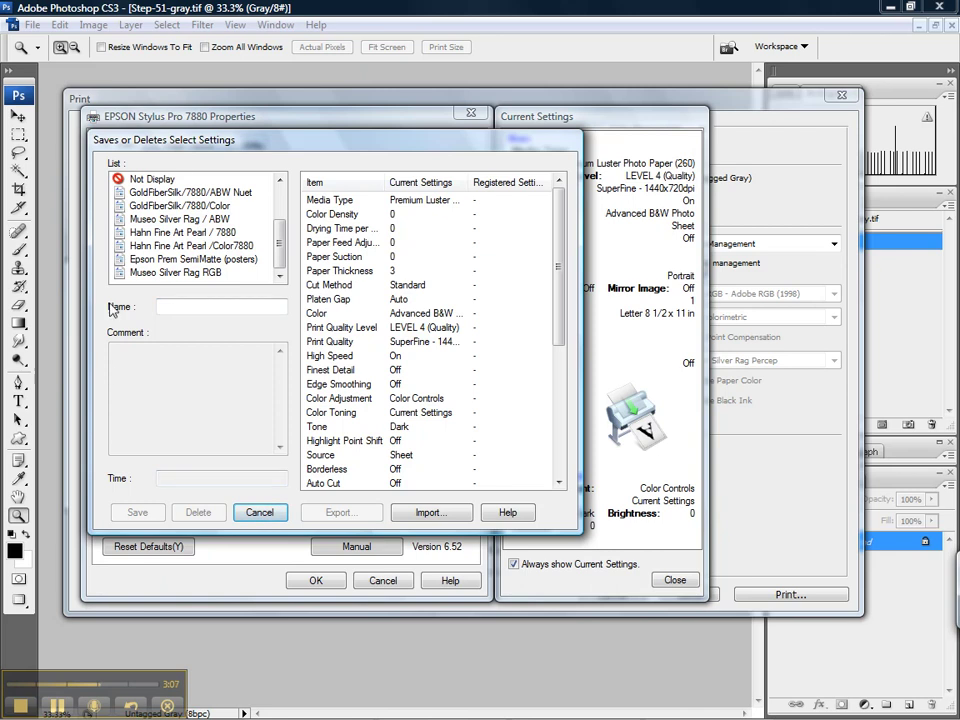
pyautogui.click(174, 306)
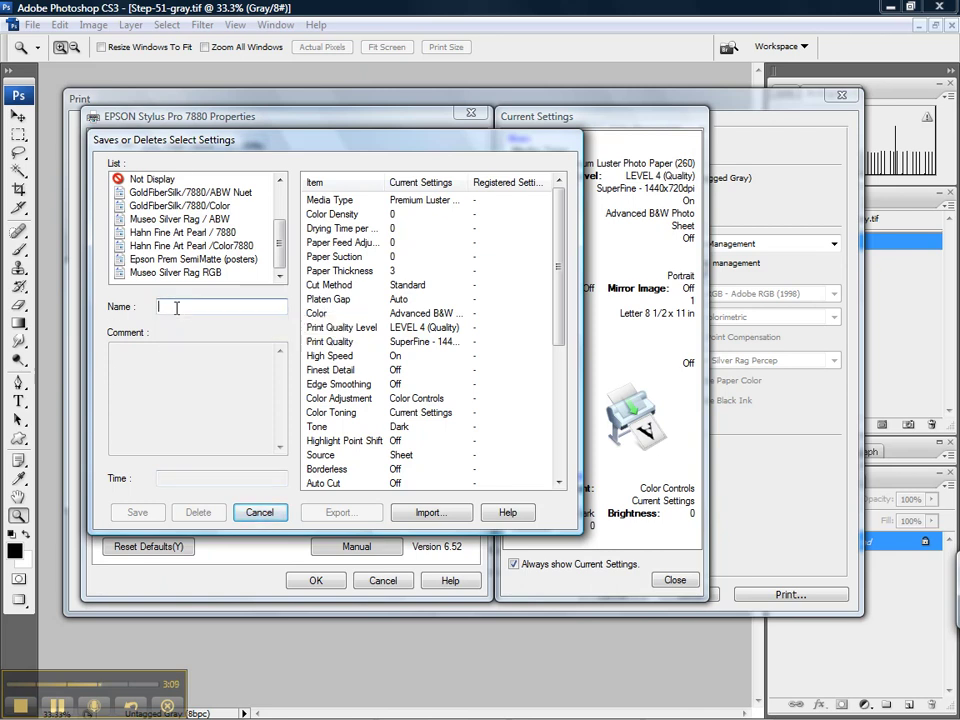
pyautogui.write('gdfdfdf')
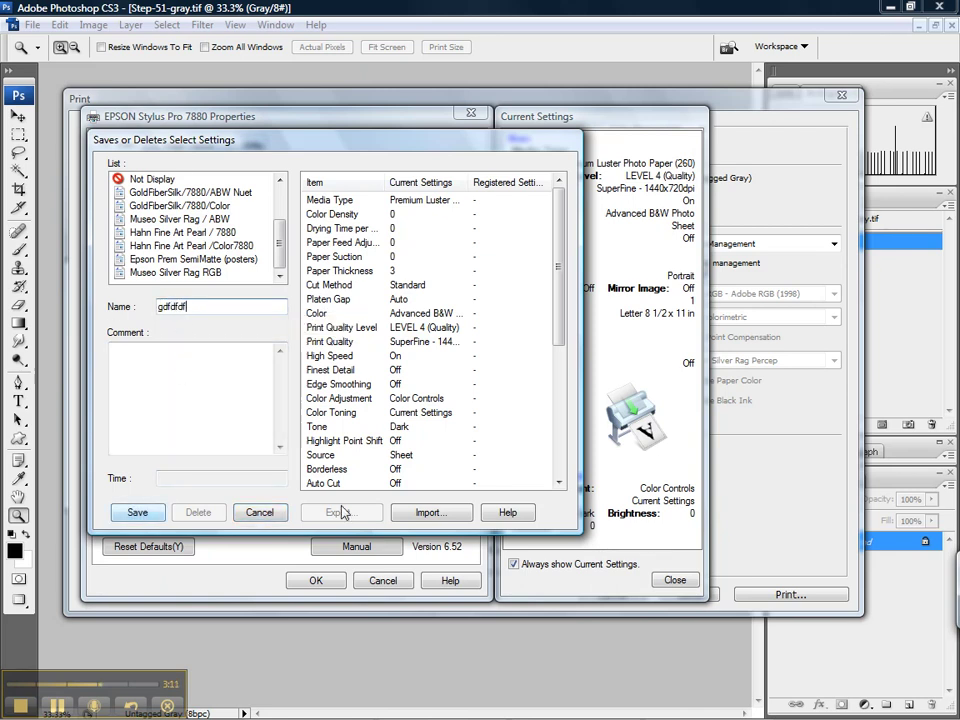
pyautogui.click(259, 512)
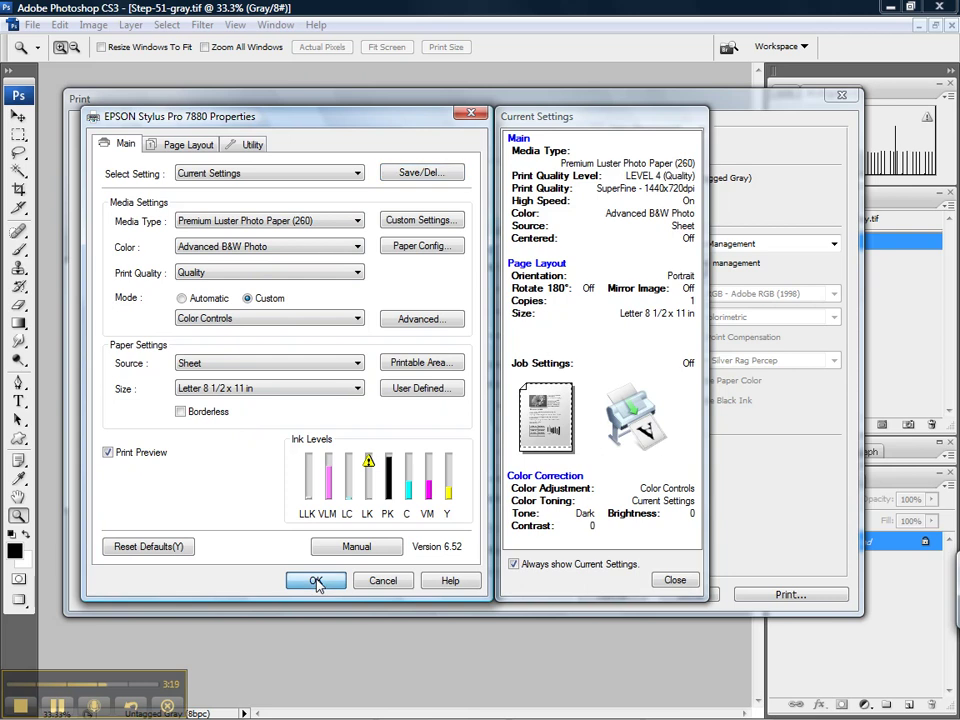
pyautogui.click(315, 581)
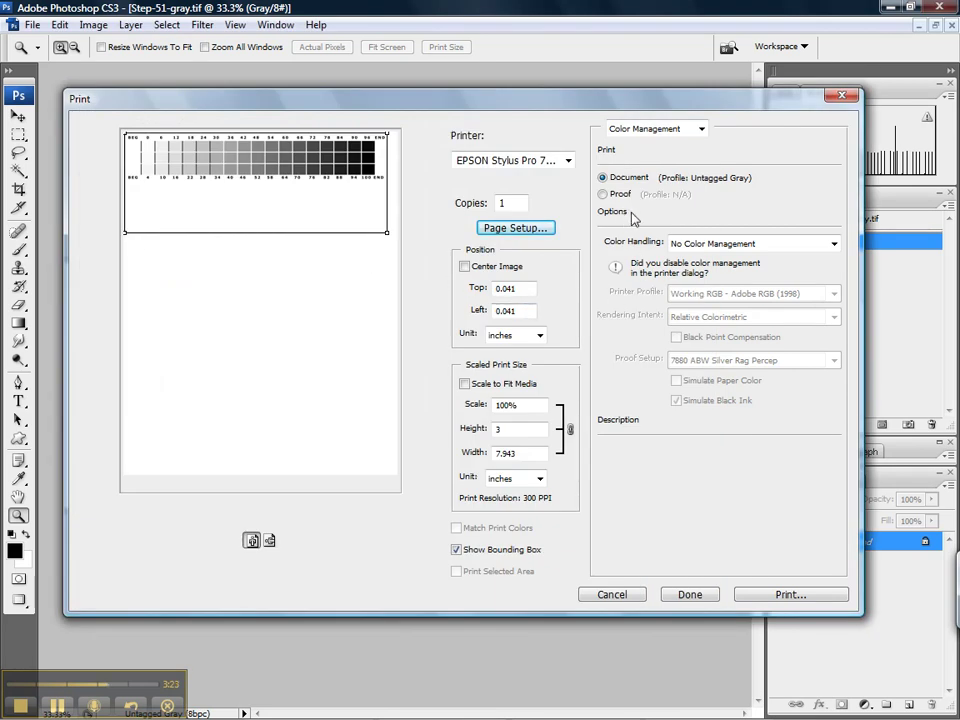
# - Set Color Handling to No Color Management in the Print dialog's Color Management section
pyautogui.click(660, 128)
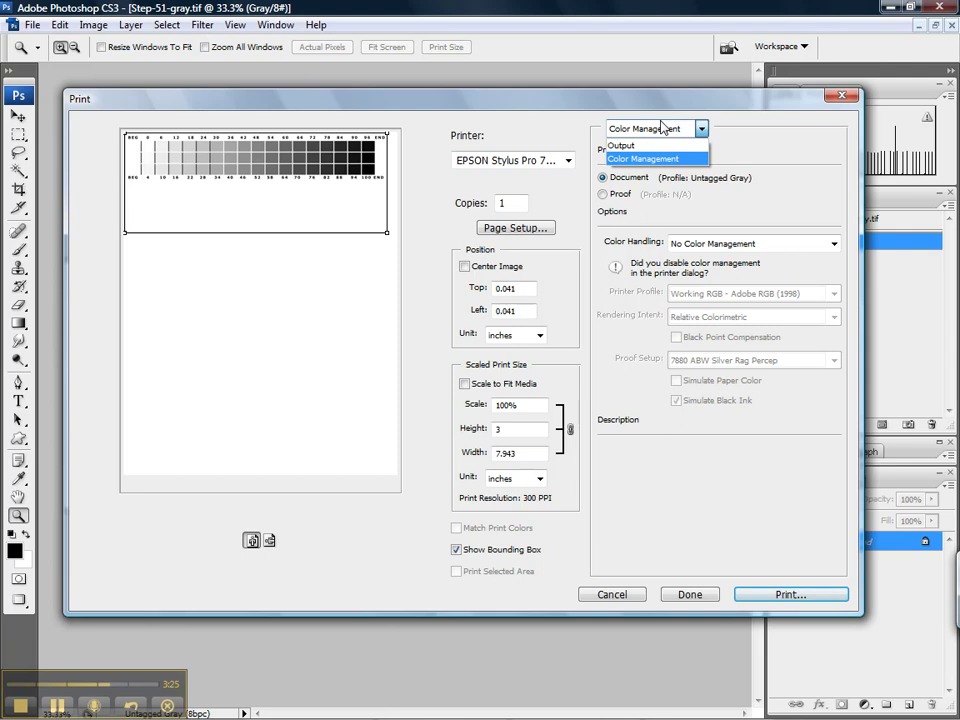
pyautogui.click(666, 160)
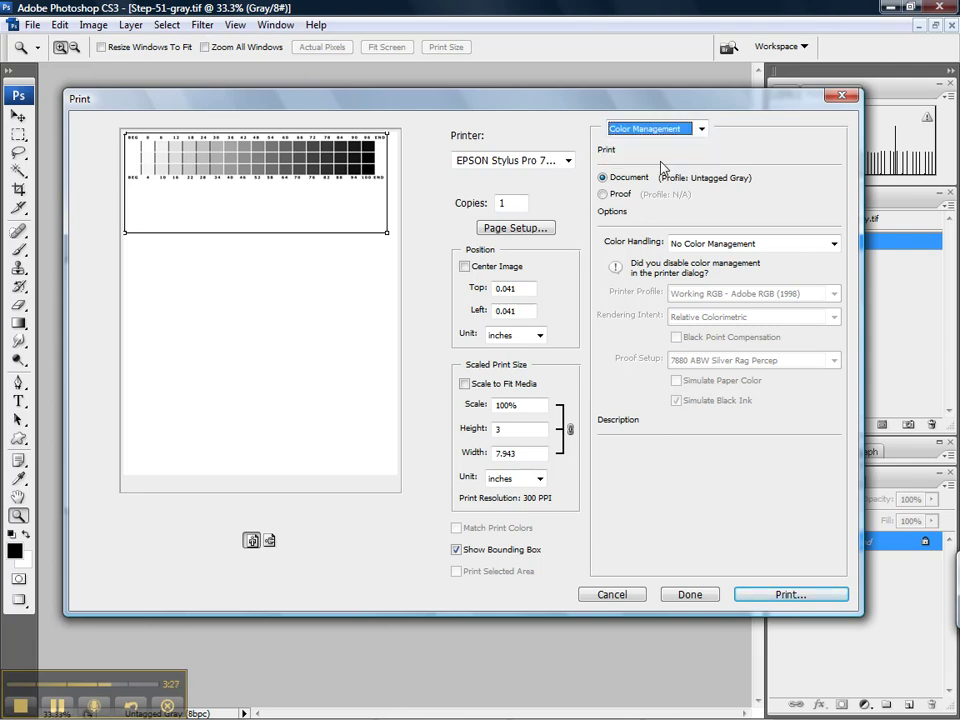
pyautogui.click(687, 246)
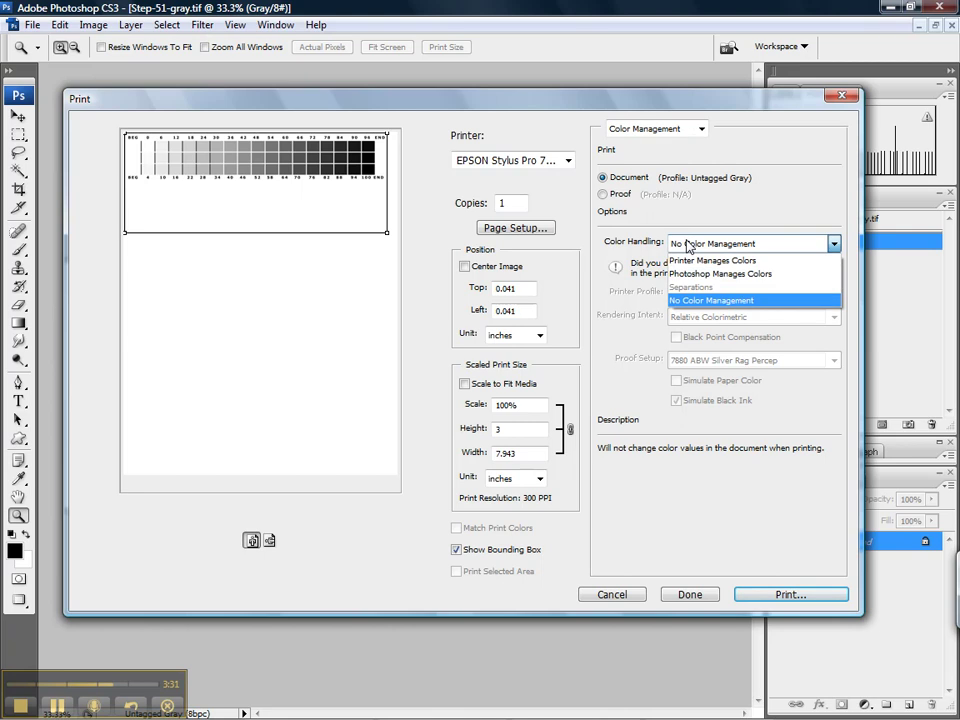
pyautogui.click(702, 302)
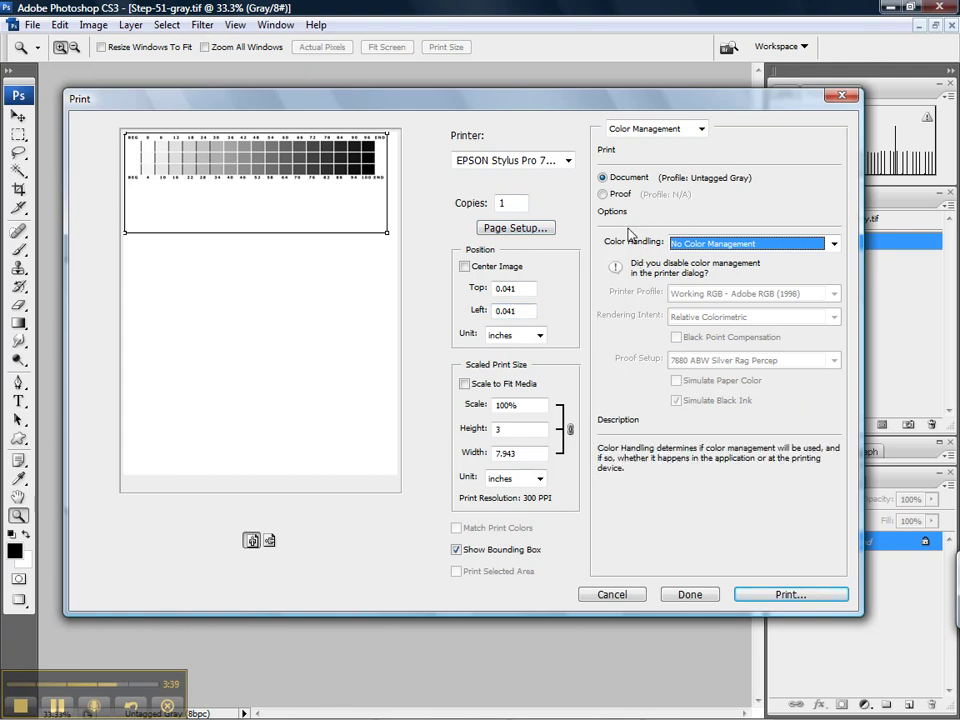
pyautogui.click(684, 185)
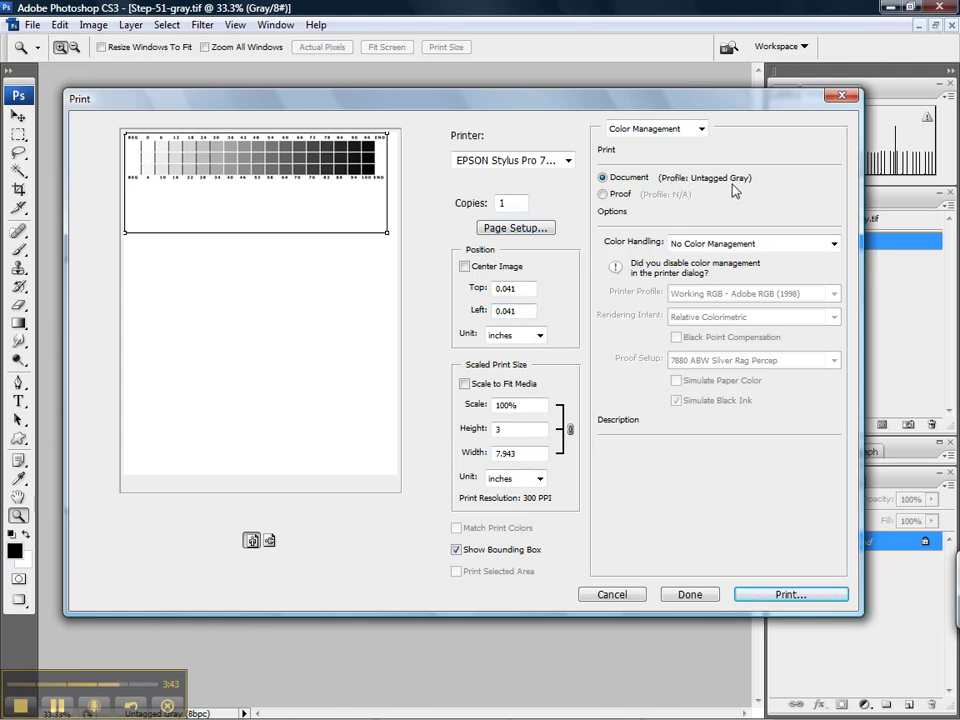